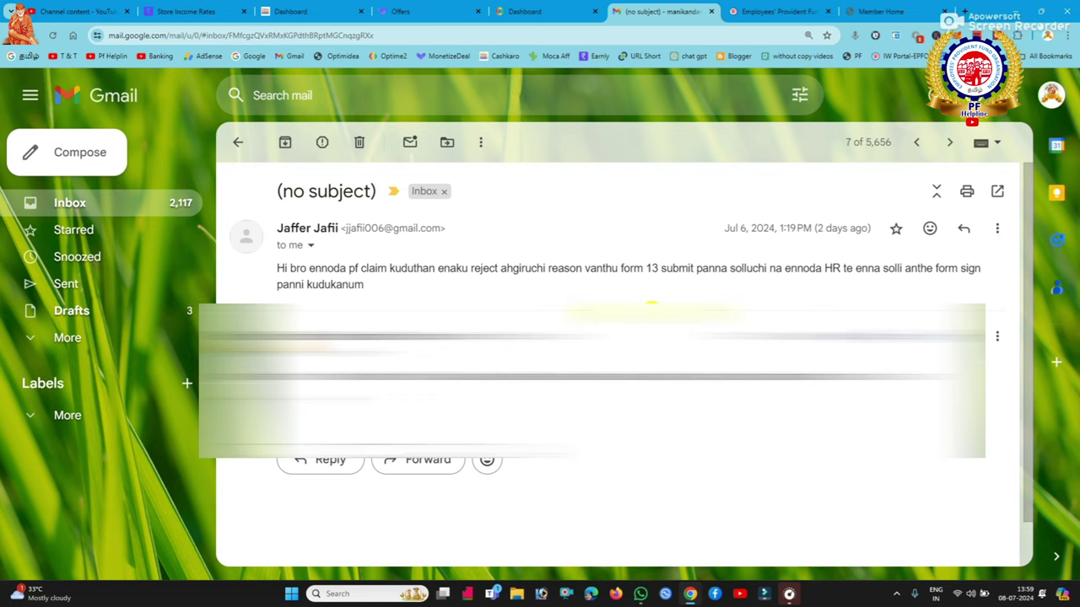
Step: Highlight the passage about submitting Form 13 and the HR signature in the open email
left_click_drag(645, 267, 854, 287)
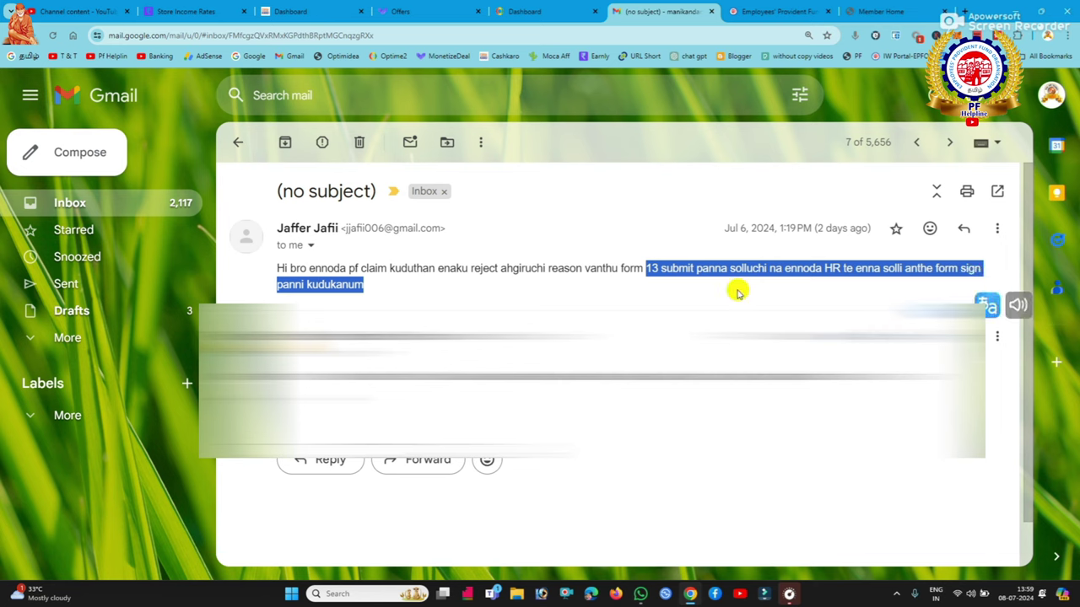
left_click(498, 294)
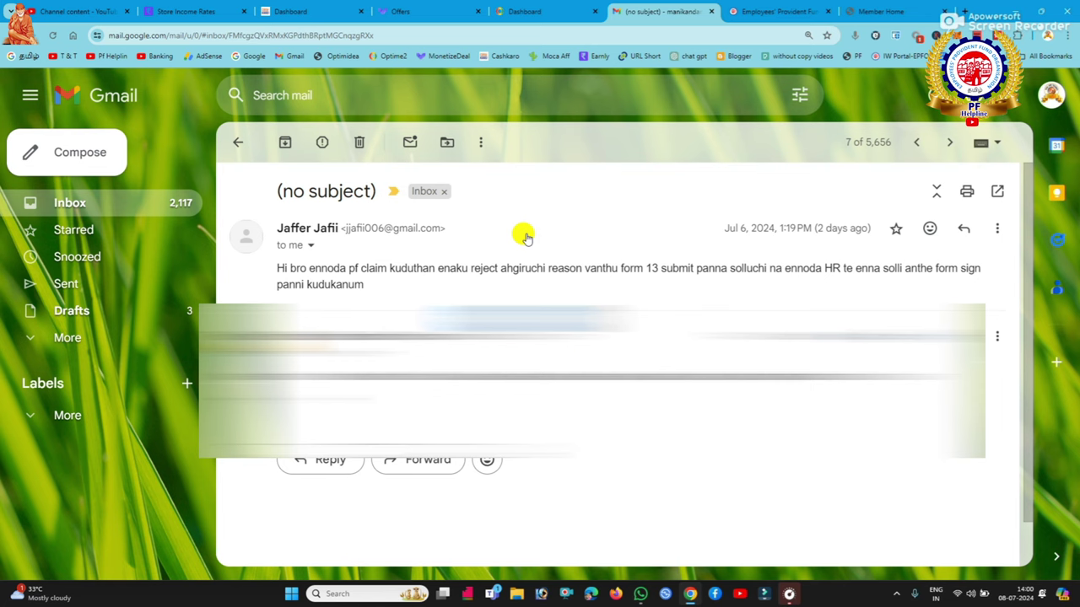
Step: Switch to the EPFO member portal, dismiss the home page alert and open Track Claim Status
left_click(856, 16)
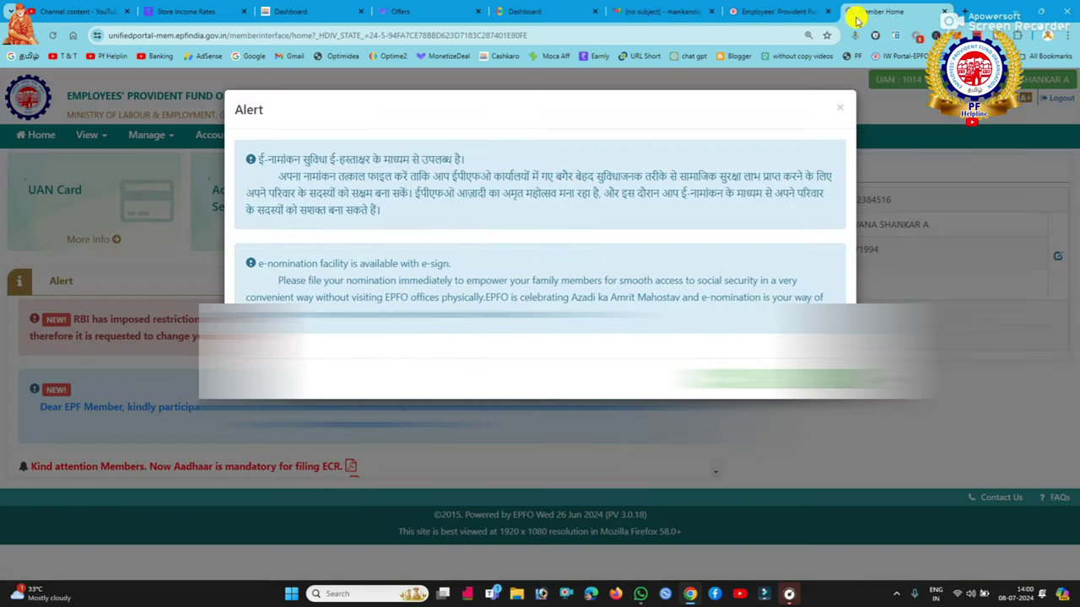
left_click(831, 445)
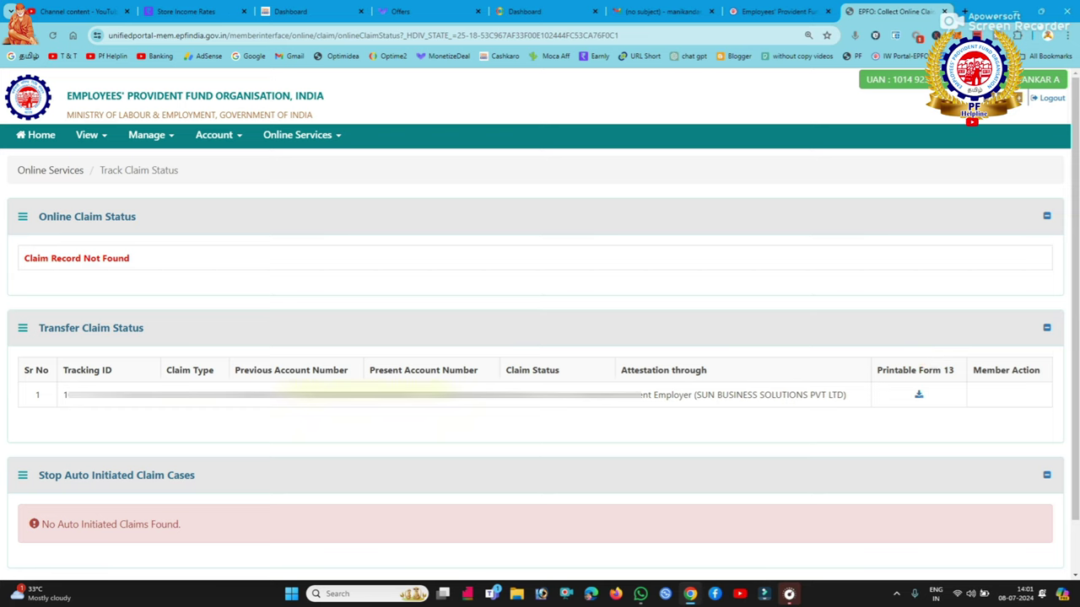
Step: Examine the transfer claim's previous and present account numbers, claim status and attesting employer in the Transfer Claim Status table
left_click_drag(287, 395, 574, 395)
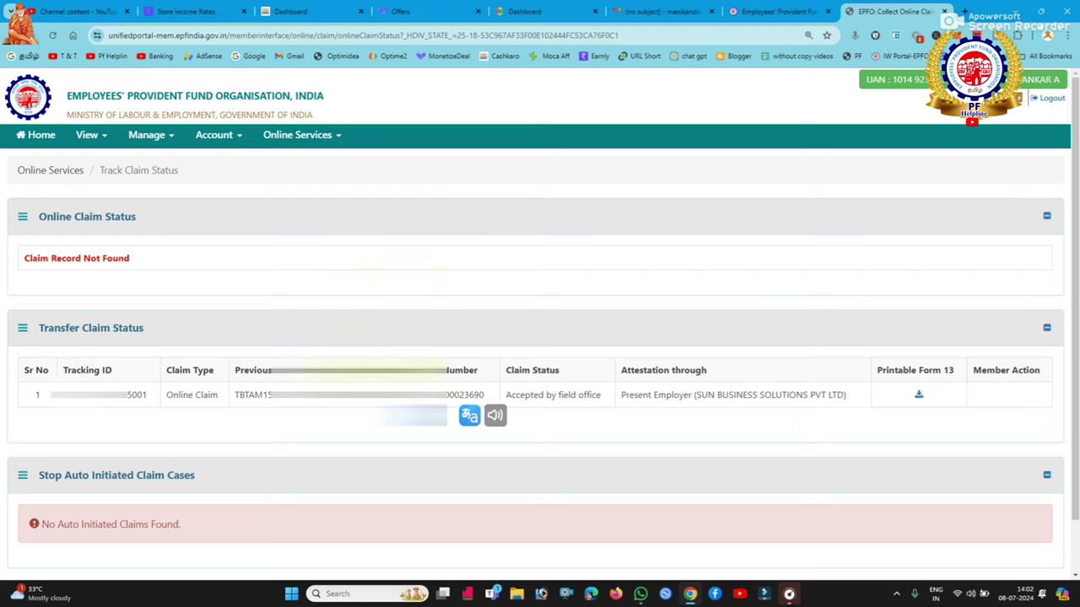
left_click_drag(506, 395, 196, 475)
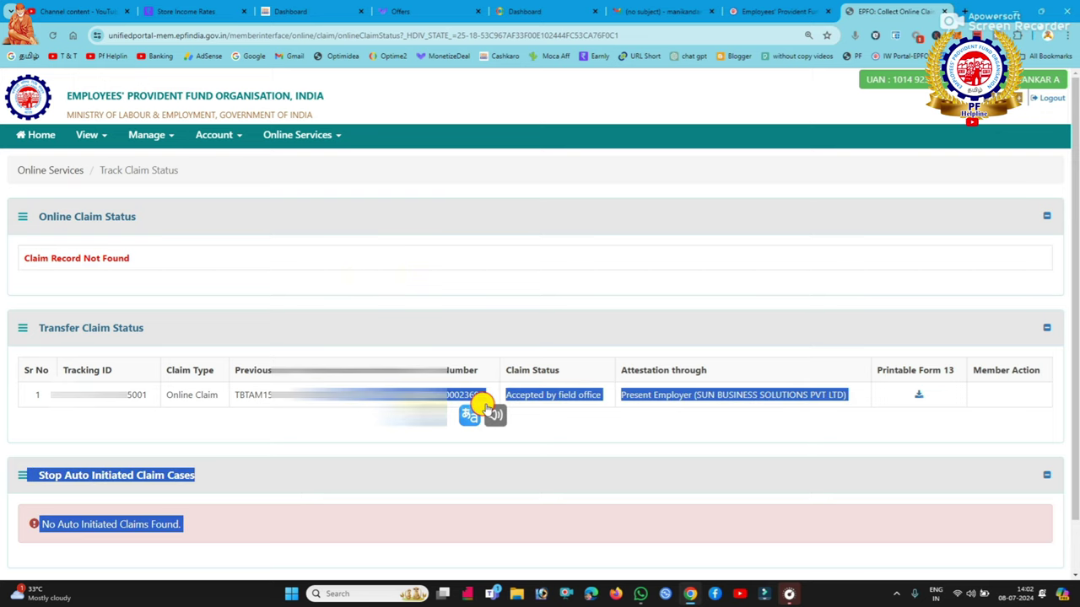
left_click(540, 439)
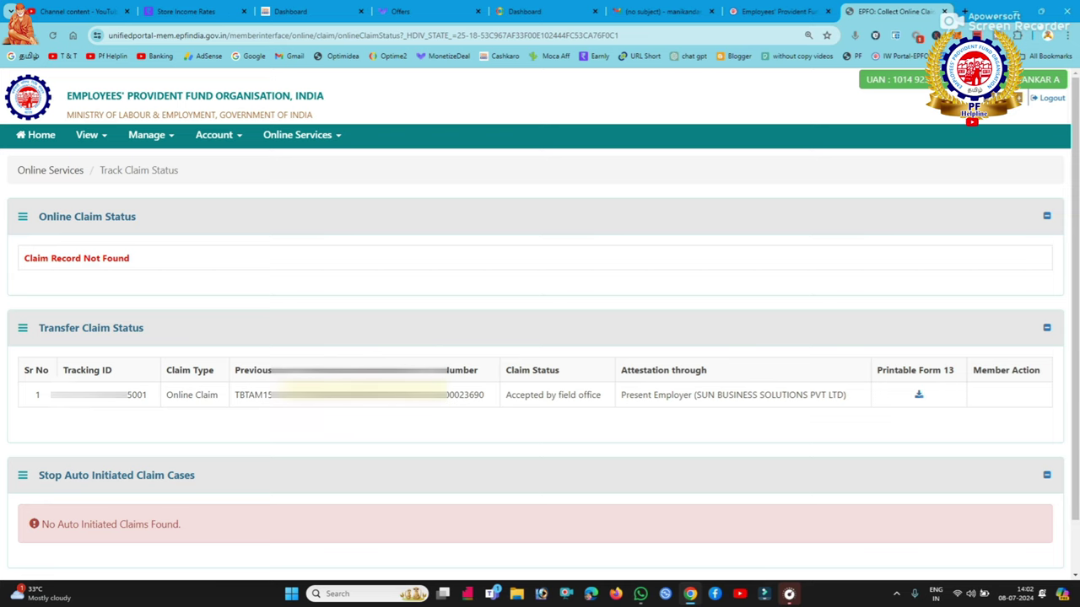
left_click_drag(298, 394, 488, 390)
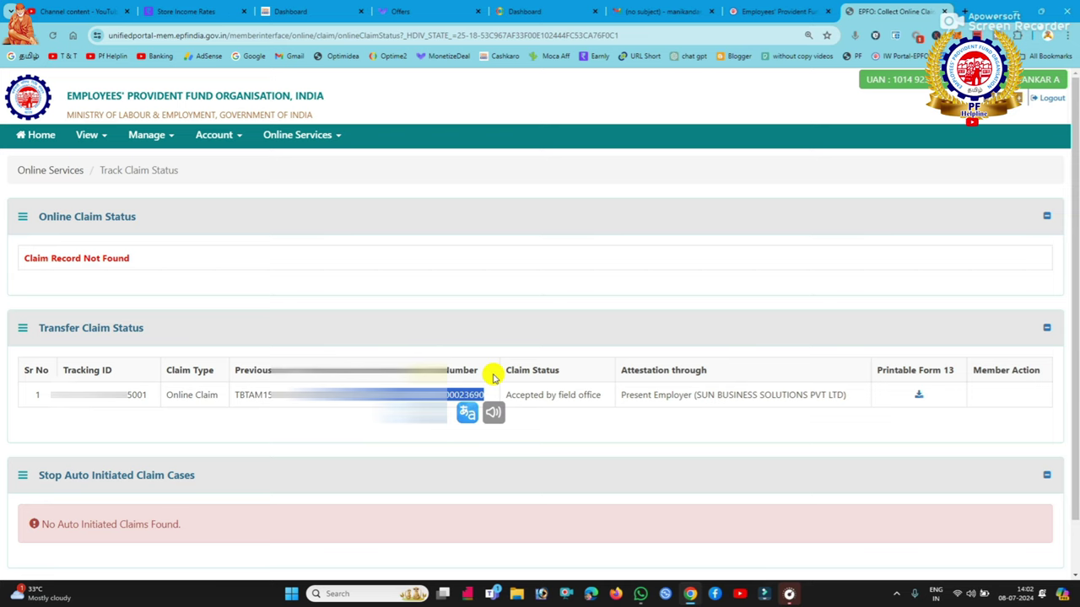
left_click(494, 377)
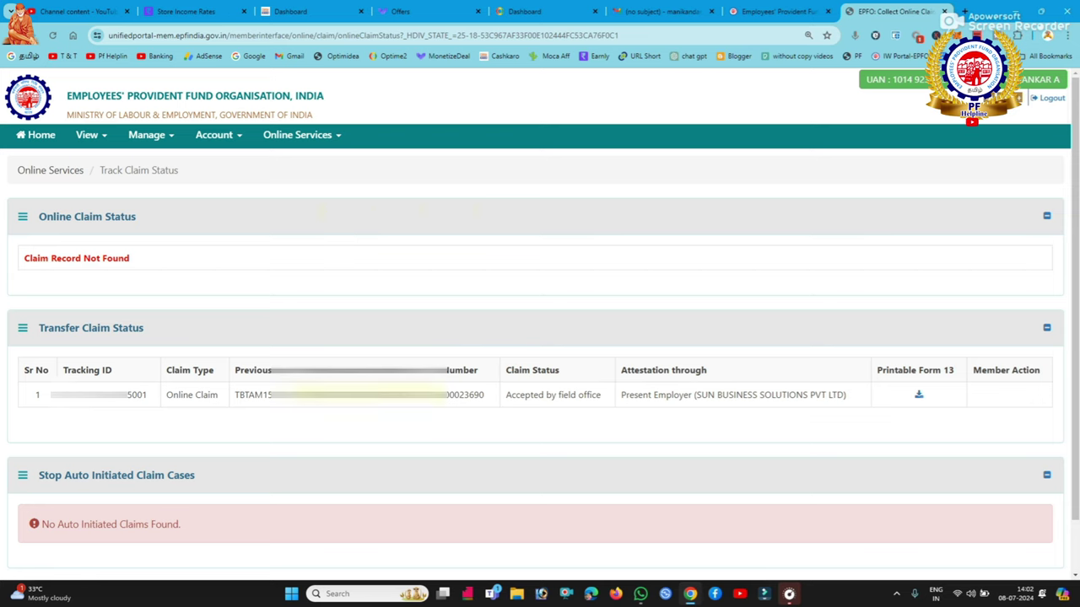
left_click_drag(278, 395, 478, 388)
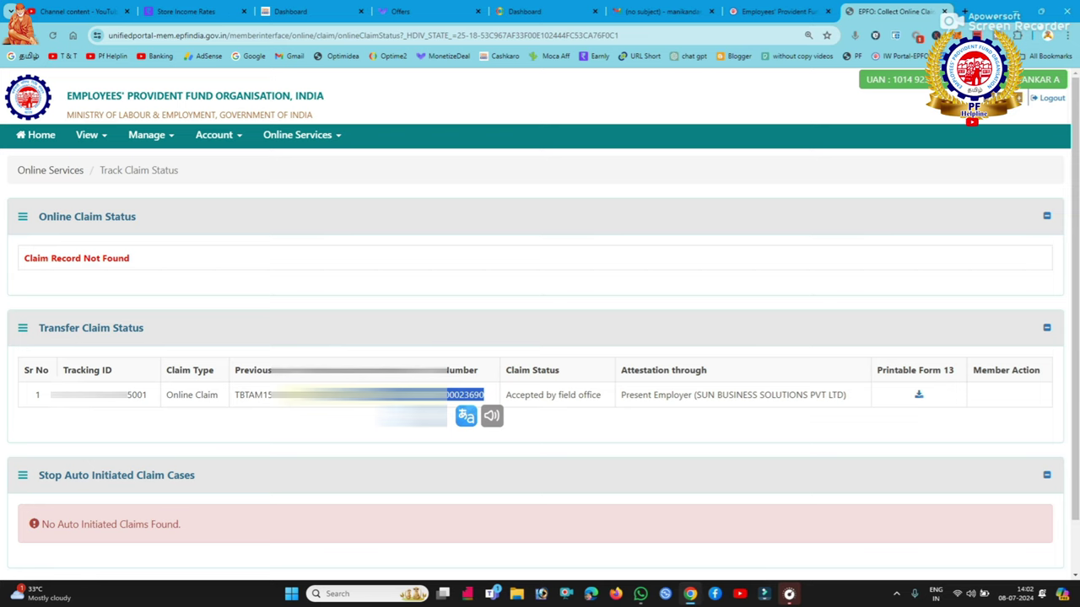
left_click(518, 377)
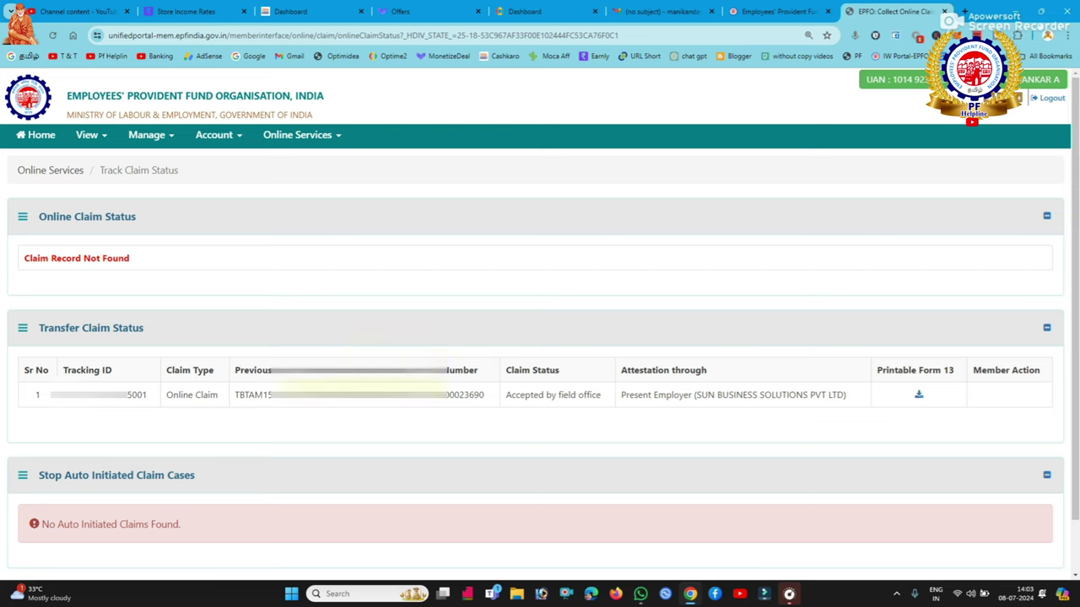
left_click_drag(271, 394, 494, 391)
left_click(496, 335)
left_click_drag(272, 394, 496, 396)
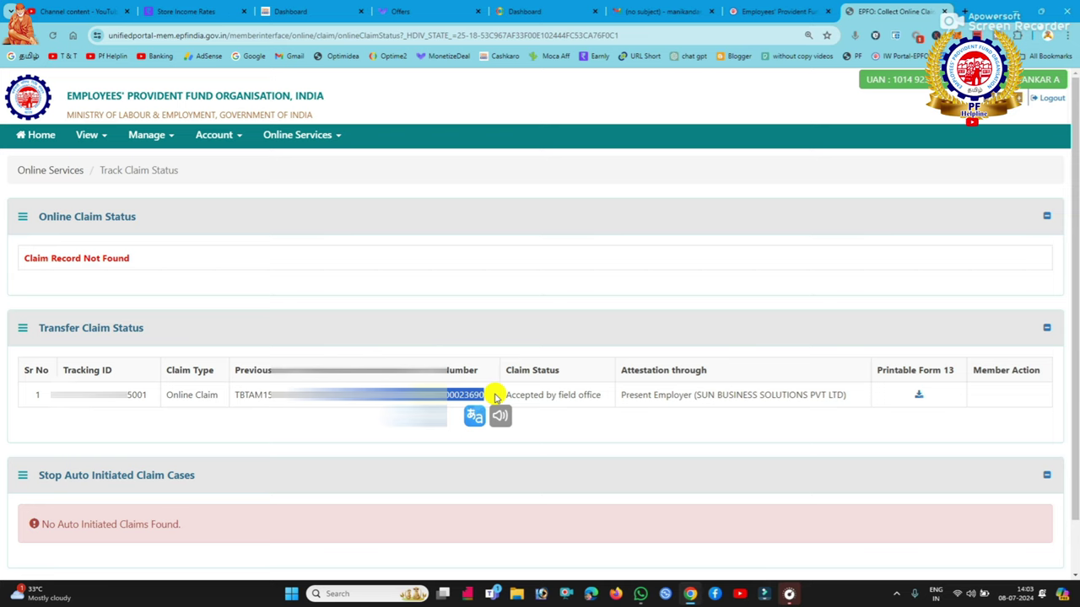
left_click(496, 396)
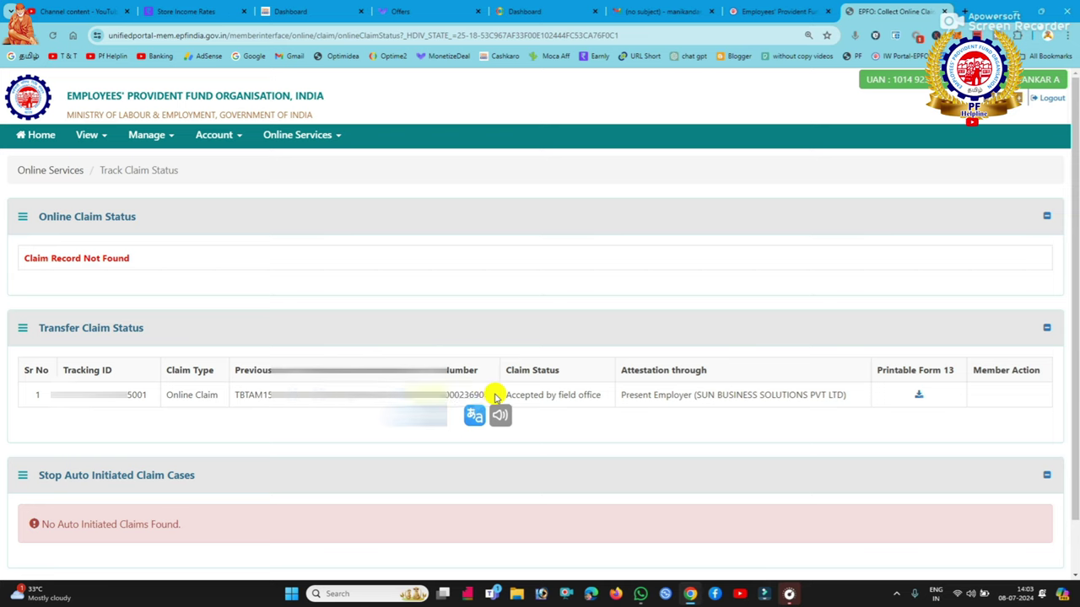
left_click(486, 352)
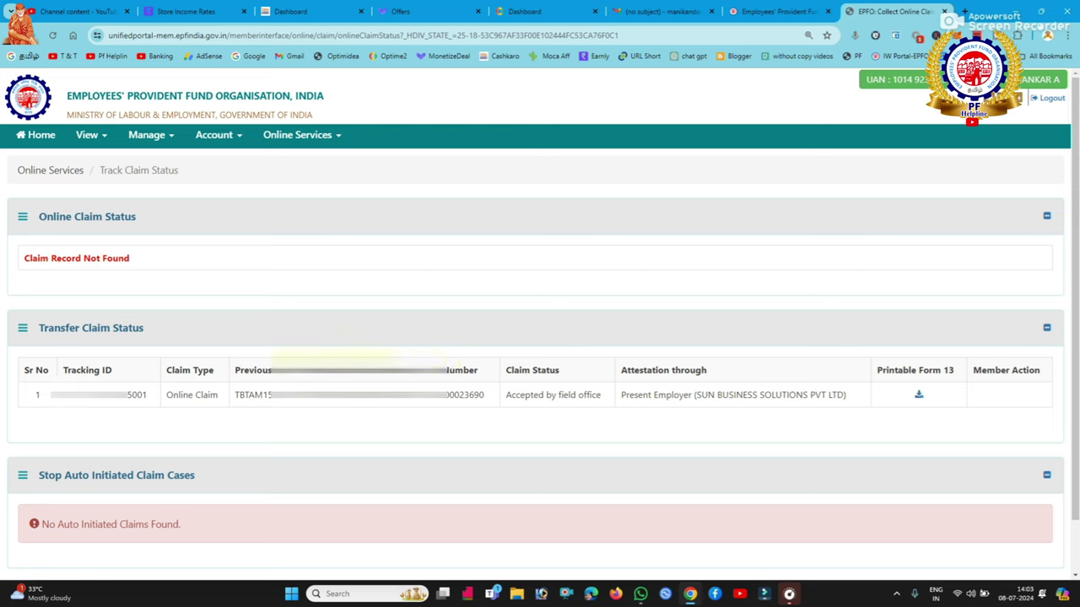
left_click_drag(299, 395, 501, 396)
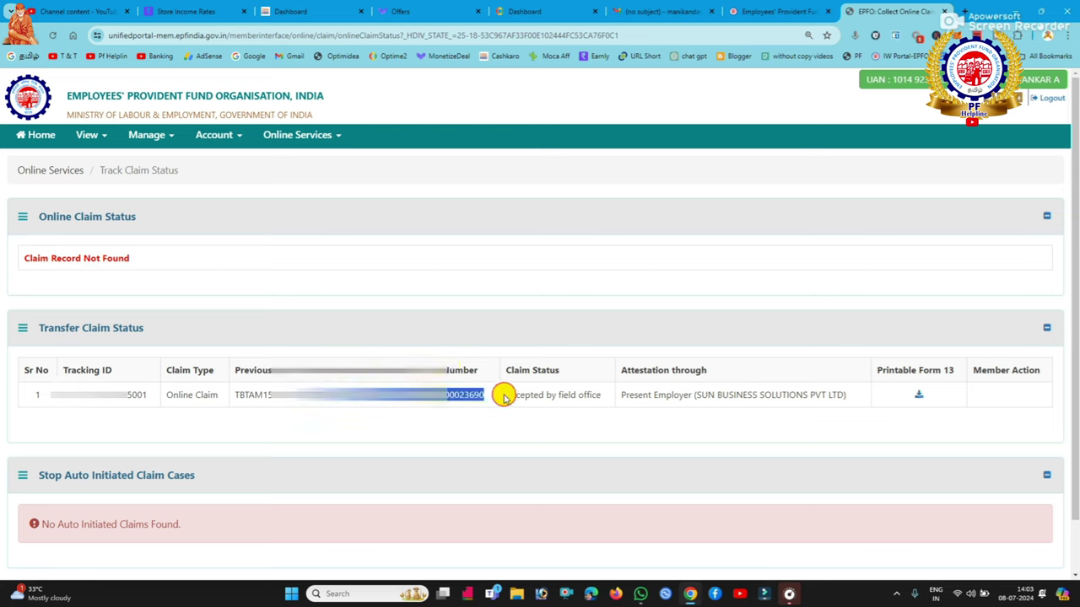
left_click(480, 369)
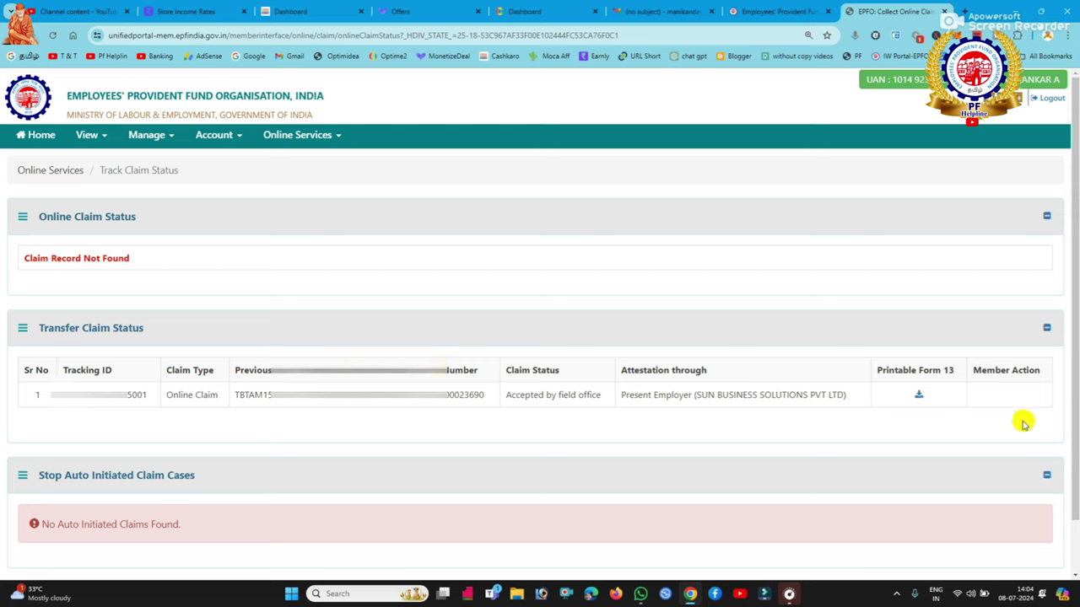
Step: Open the transfer claim's printable Form 13, review both pages, close it and highlight the Printable Form 13 heading
left_click(921, 390)
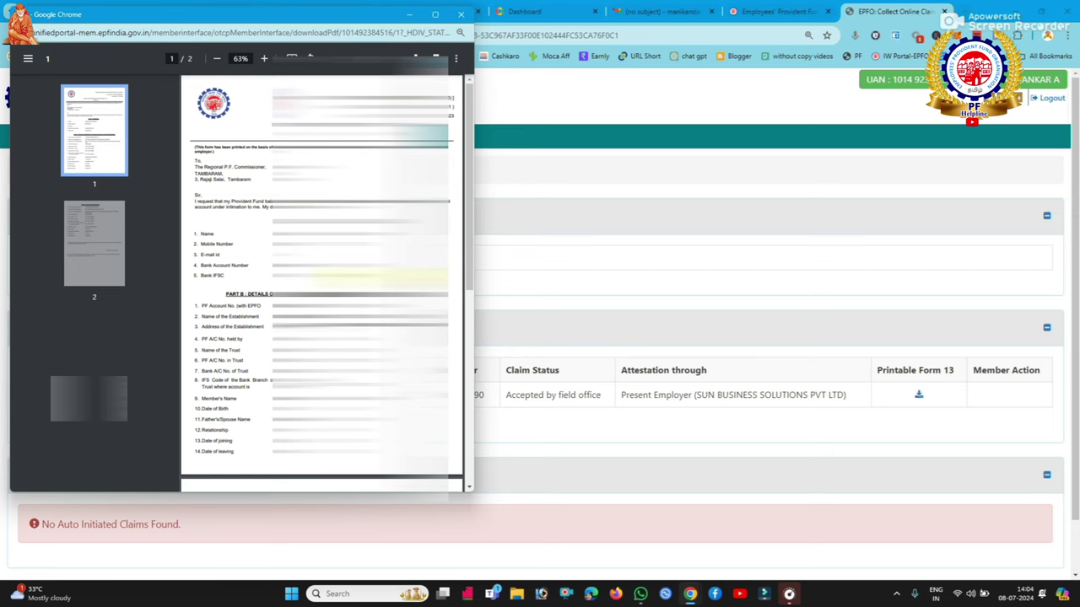
scroll(321, 283, "down", 2)
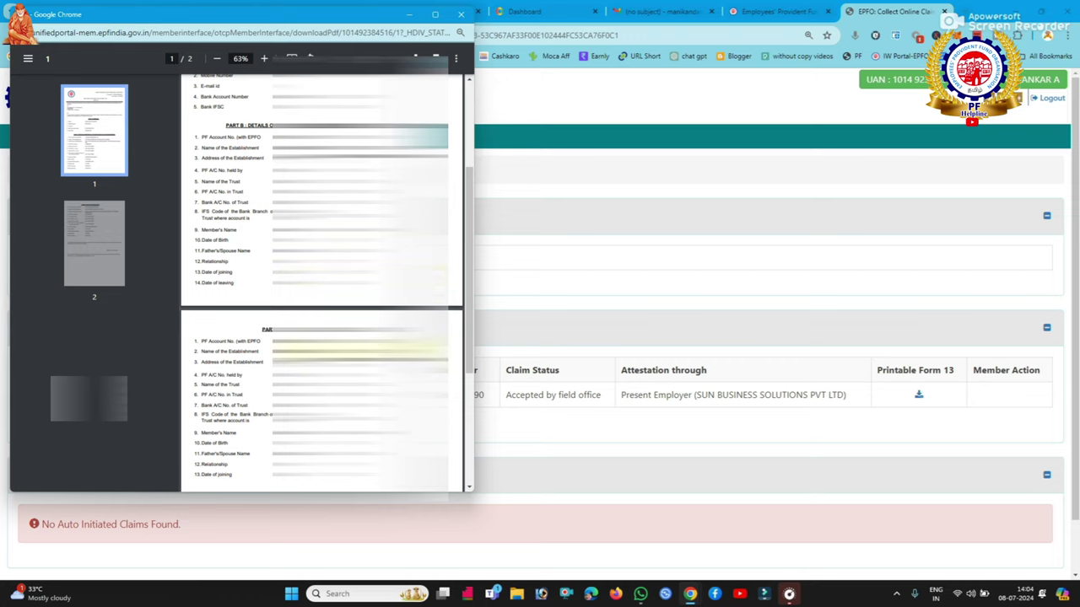
scroll(265, 337, "down", 3)
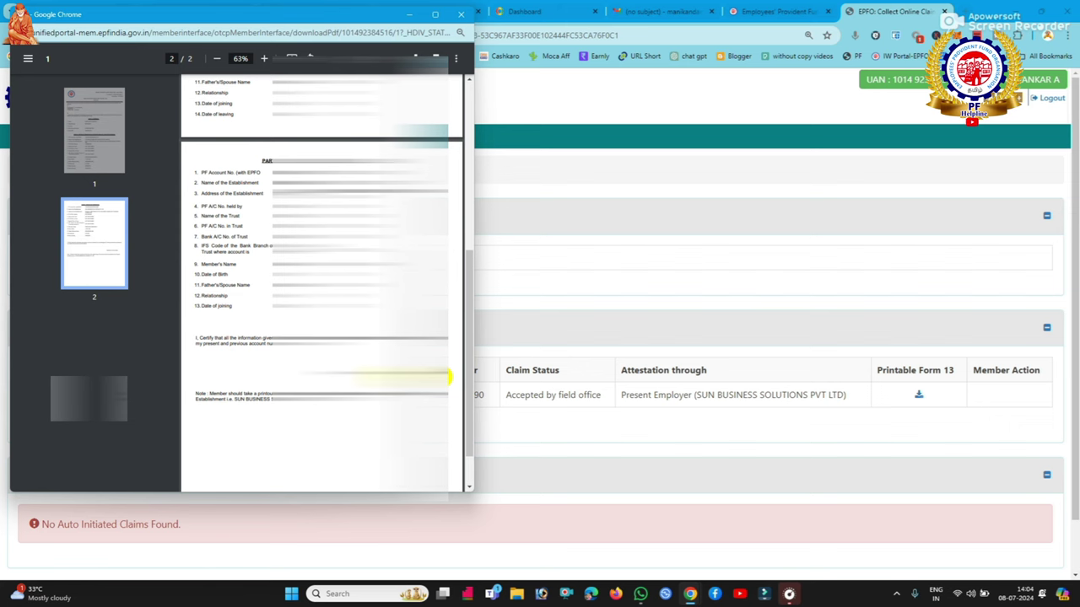
left_click(460, 14)
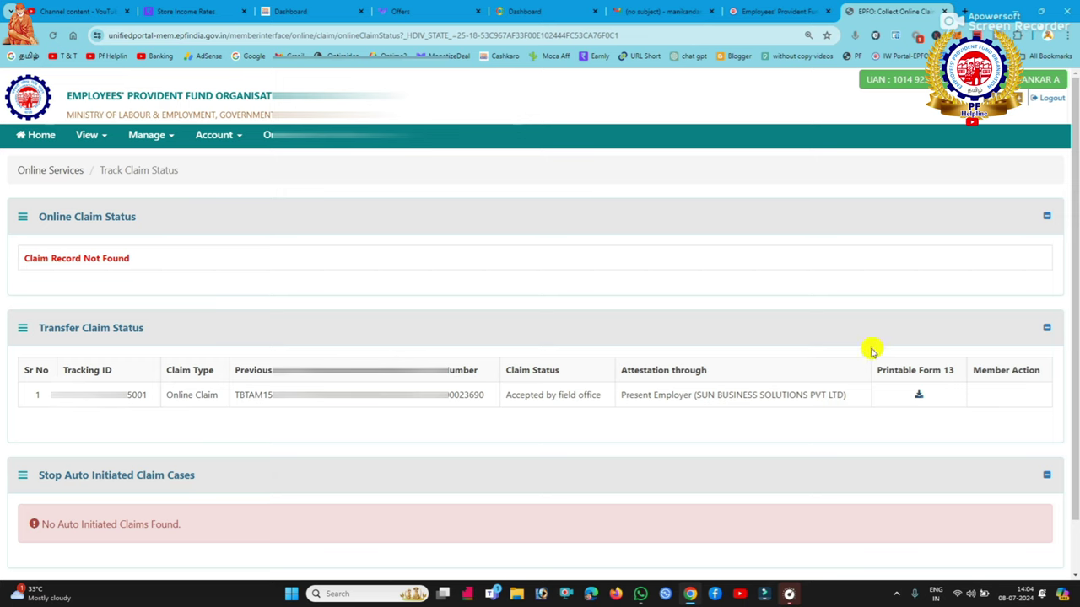
left_click_drag(877, 370, 959, 369)
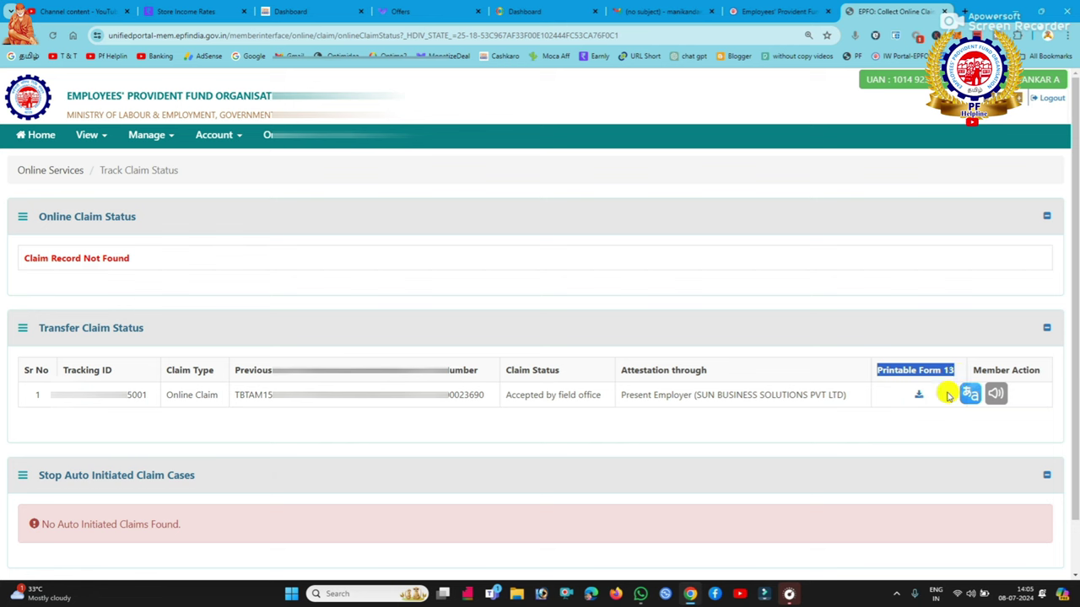
left_click(947, 393)
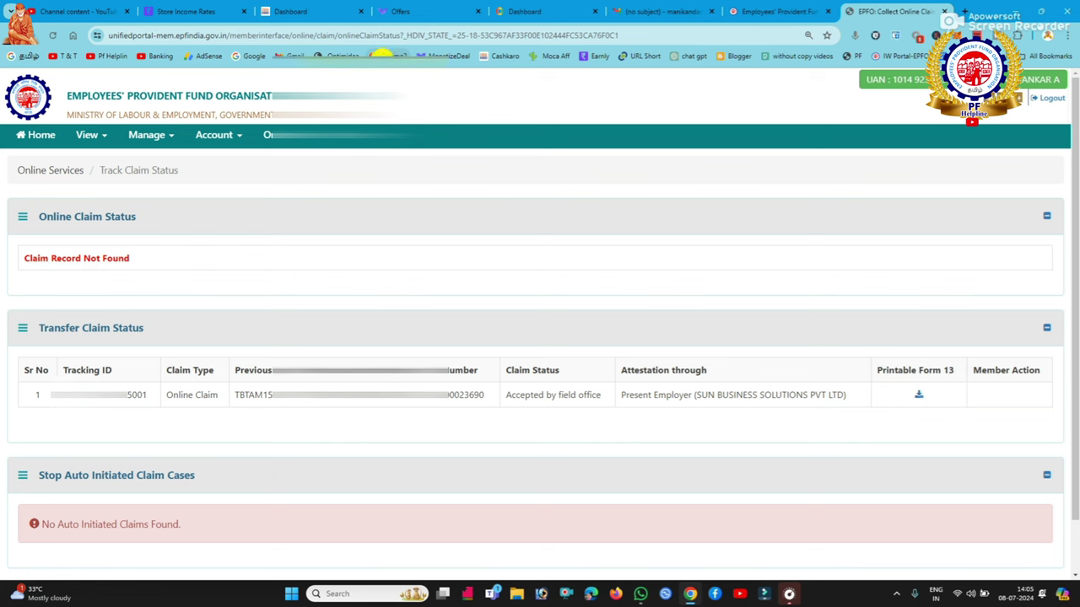
Step: Check the Gmail message again, return to the EPFO portal and open the One Member - One EPF Account transfer request
left_click(628, 7)
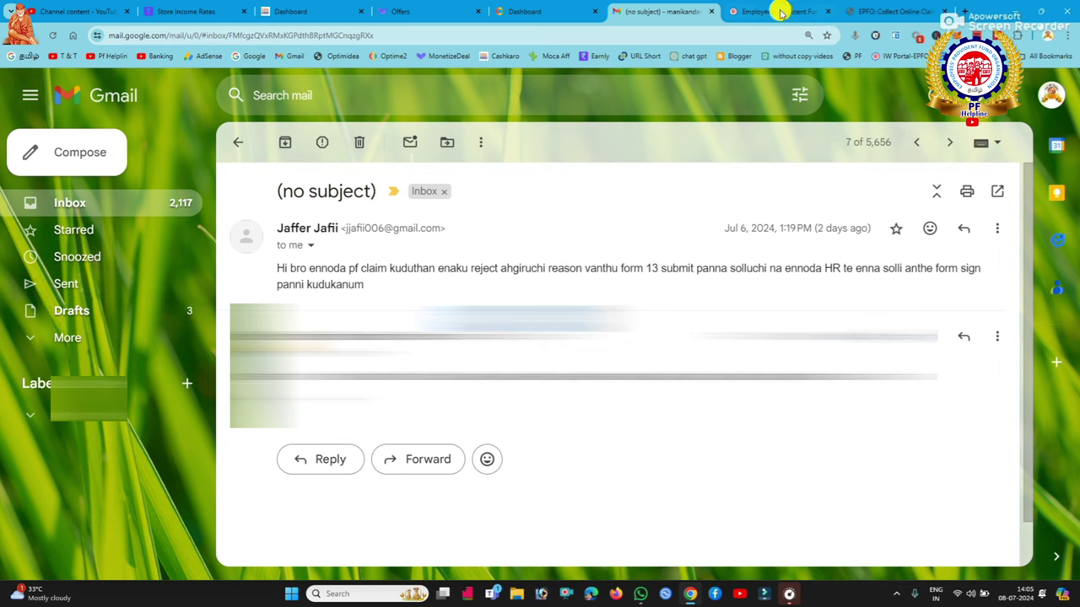
left_click(876, 11)
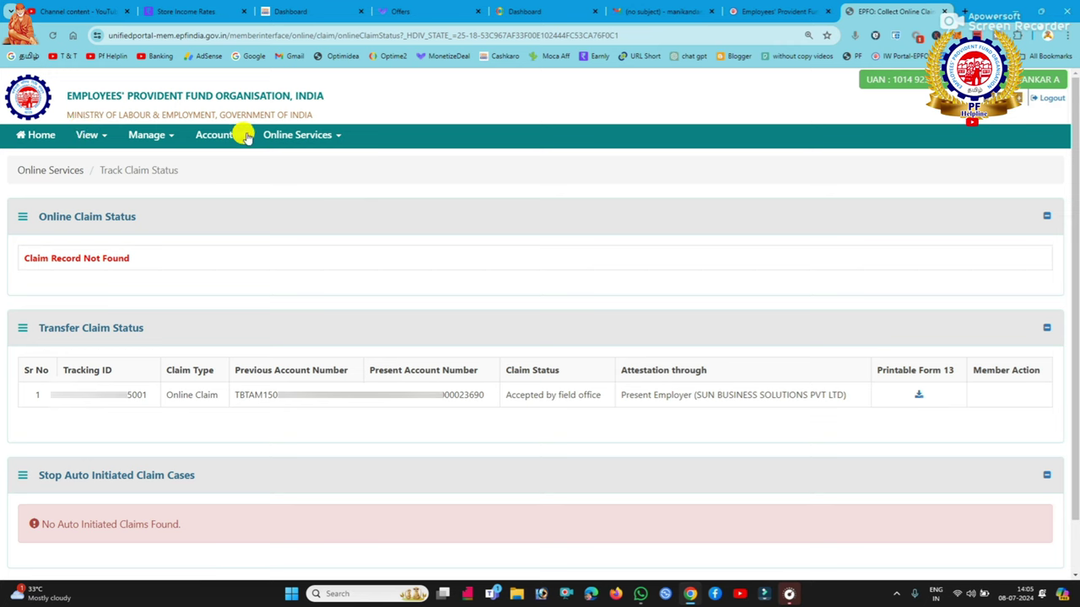
left_click(320, 142)
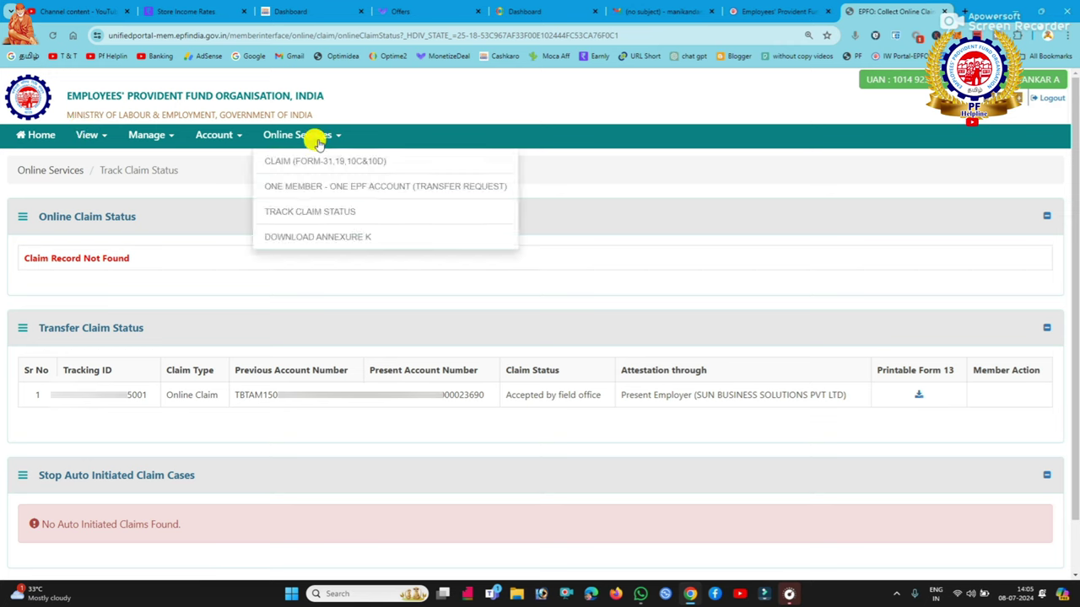
left_click(371, 189)
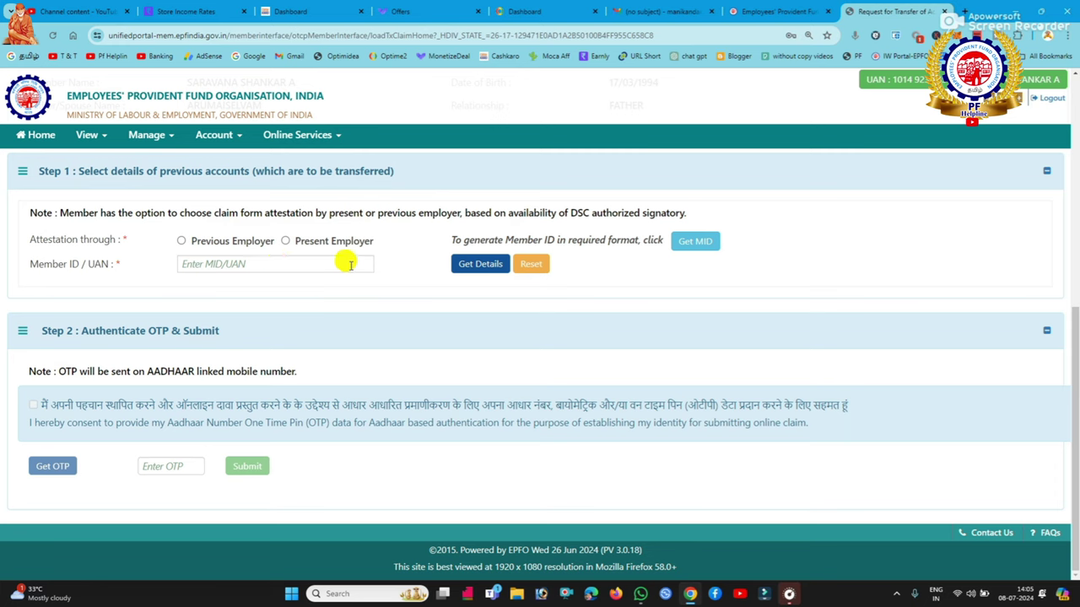
Step: Try both attestation options in Step 1 of the transfer request, ending with Present Employer selected
left_click(182, 242)
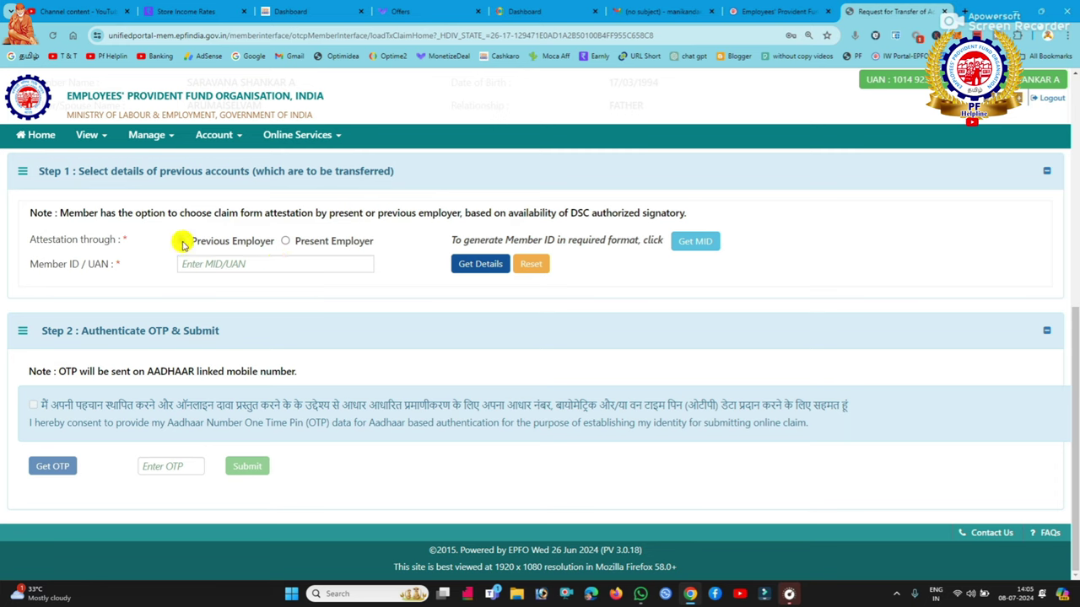
left_click(285, 242)
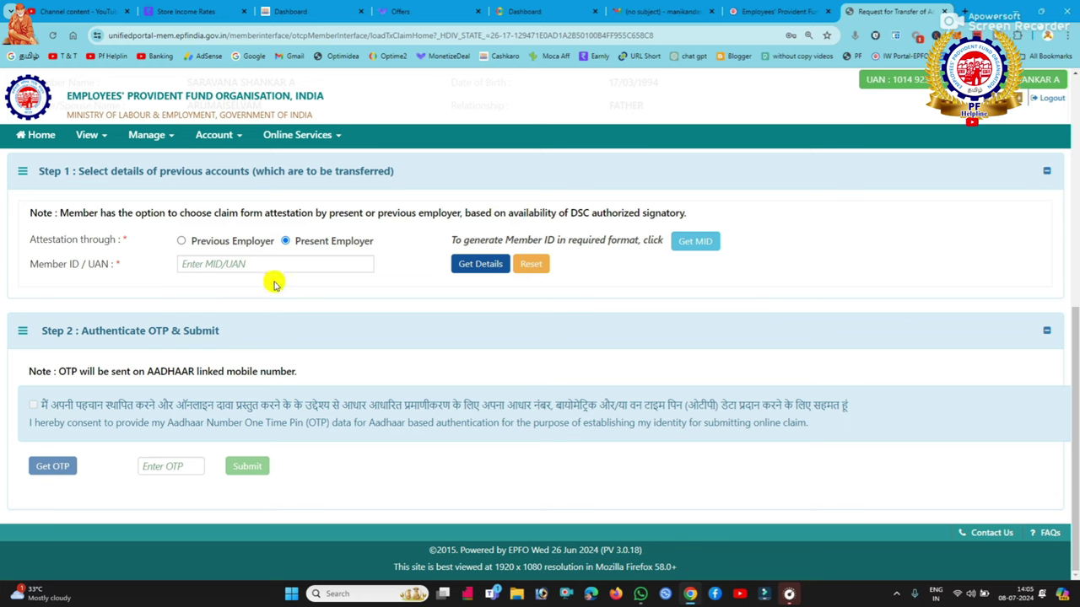
left_click(182, 241)
left_click(186, 242)
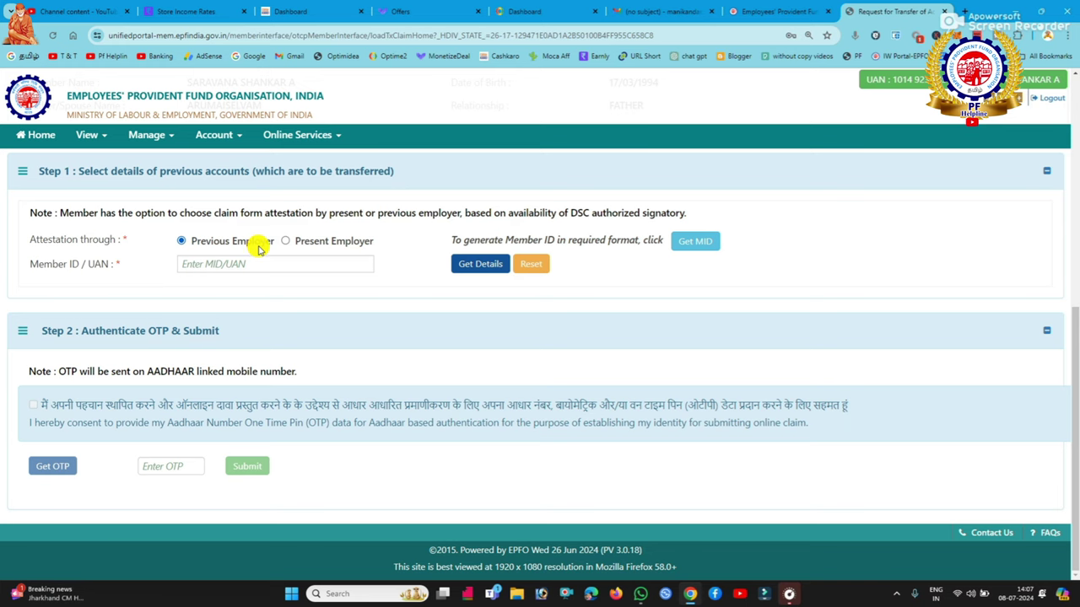
left_click(285, 242)
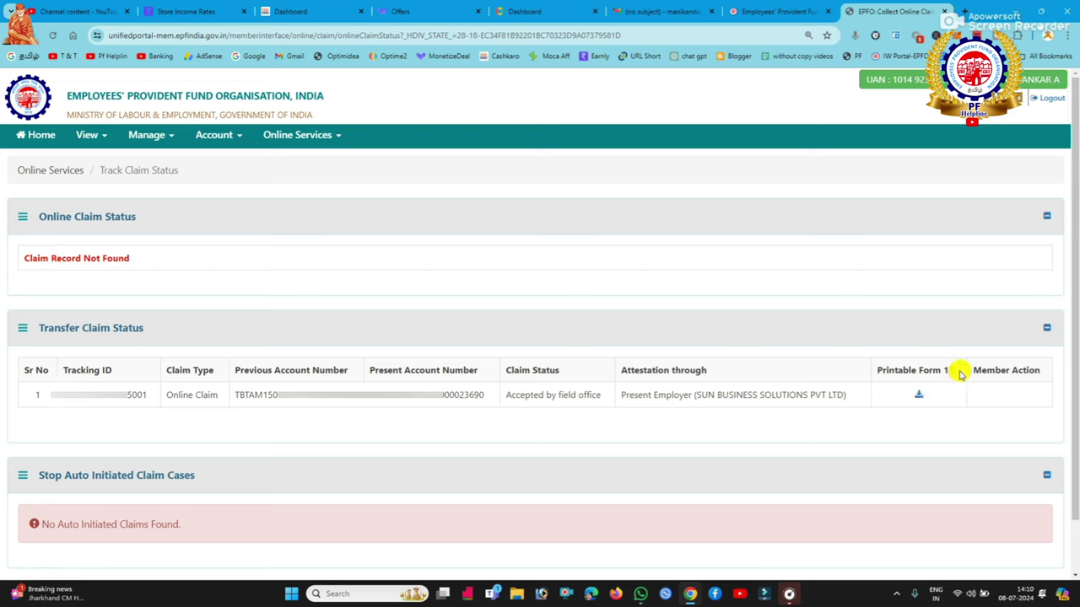
Step: Highlight the Printable Form 13 heading on the claim status page and reread the rejected-claim email in Gmail
left_click_drag(959, 369, 873, 363)
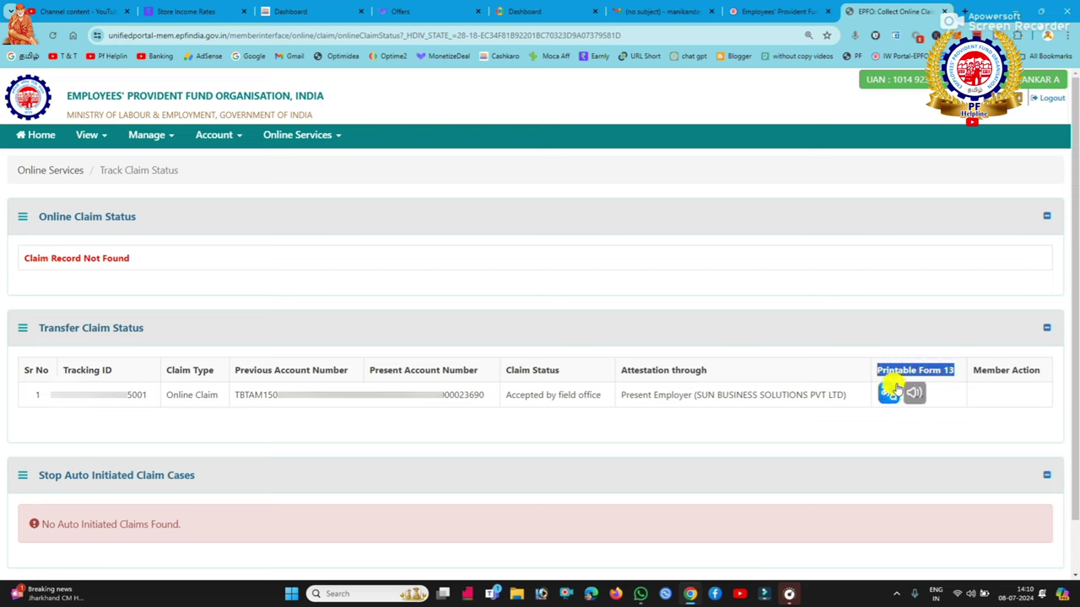
left_click(655, 15)
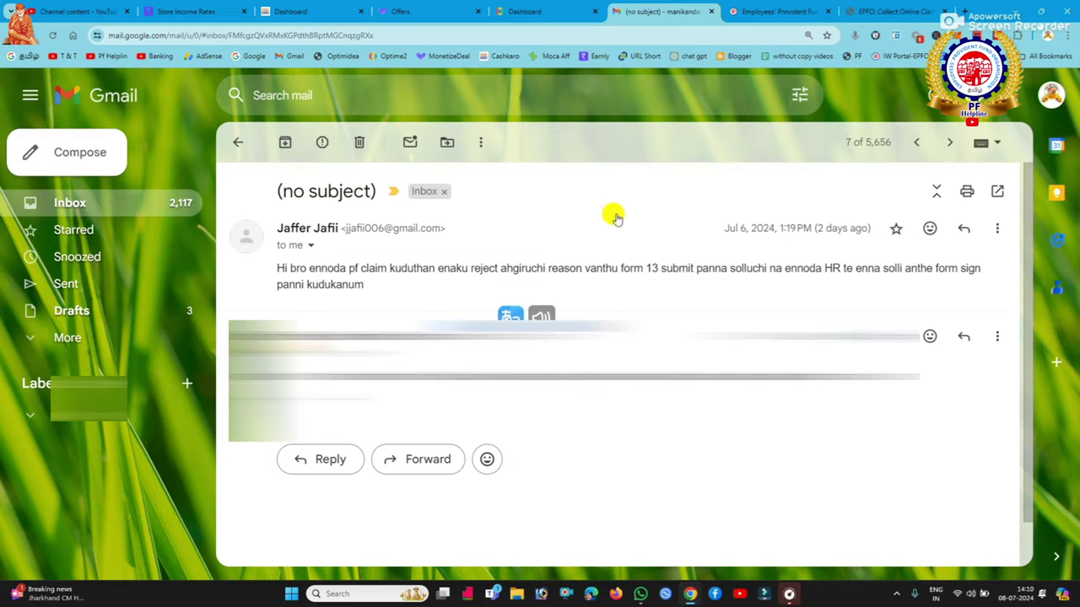
left_click_drag(299, 267, 886, 291)
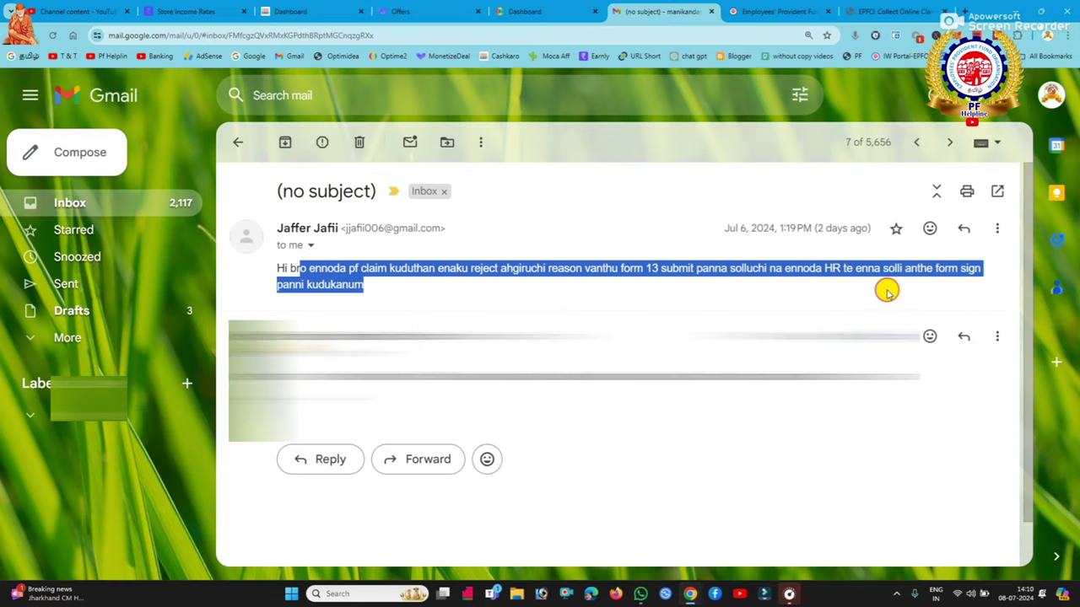
left_click(624, 291)
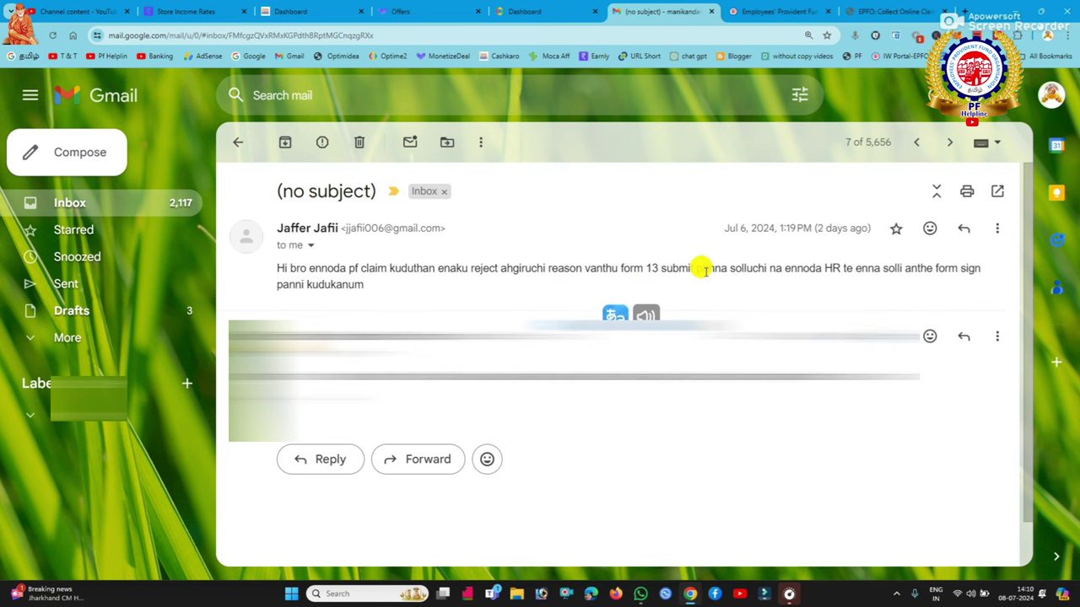
left_click_drag(708, 268, 562, 267)
left_click(540, 289)
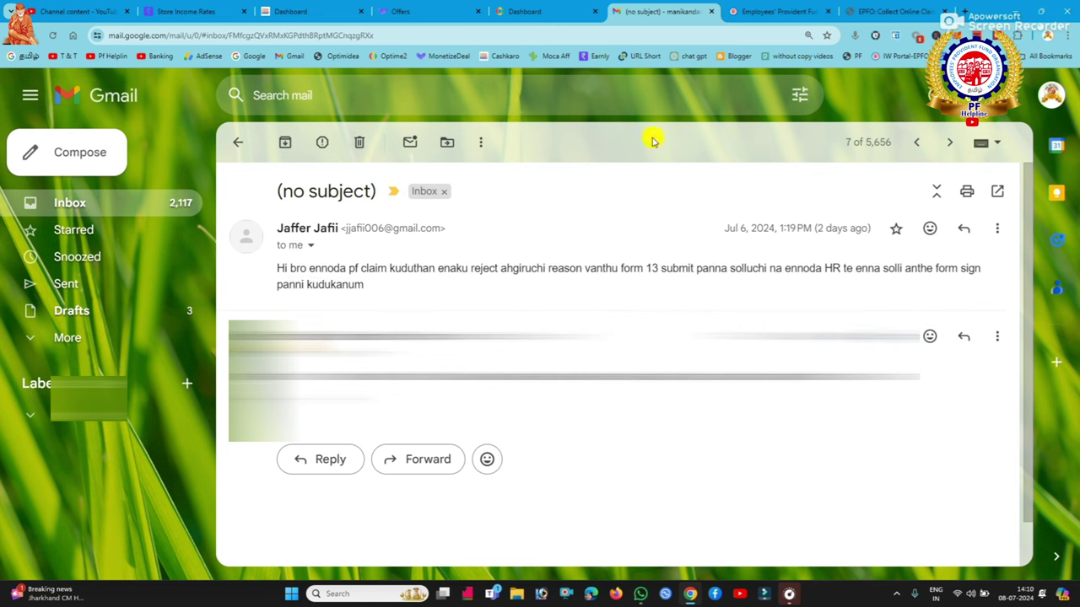
Step: Return to the EPFO claim status page and point out the Printable Form 13 column of the transfer claim
left_click(736, 8)
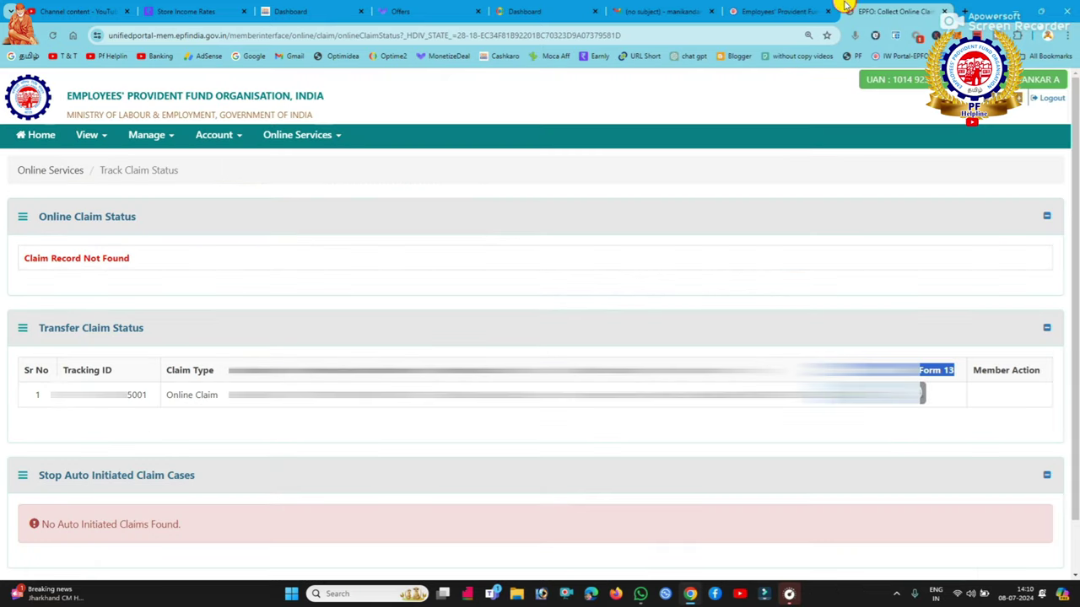
left_click(843, 10)
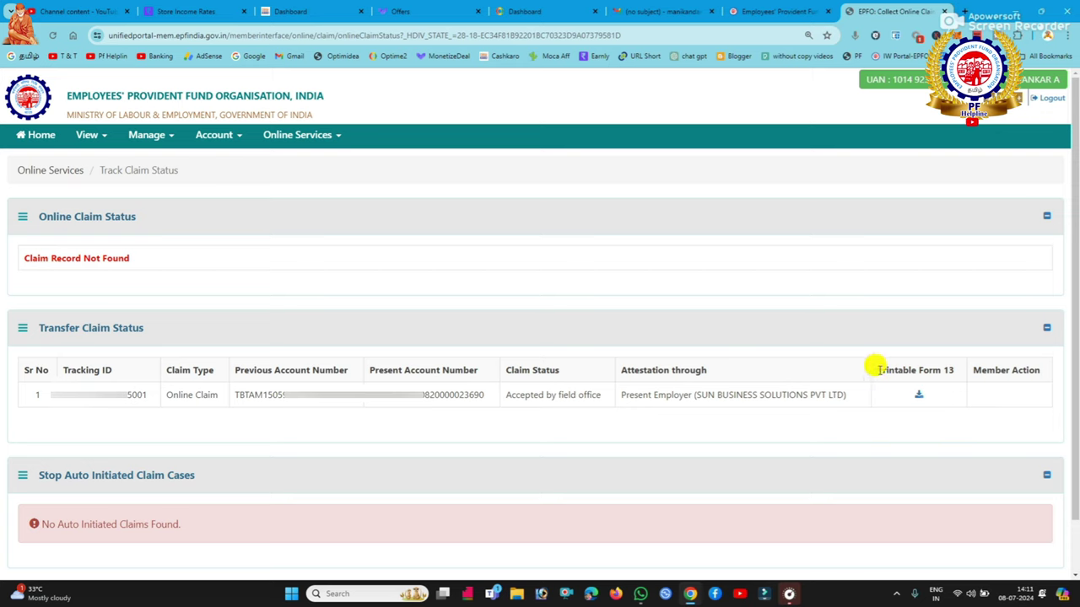
left_click_drag(874, 369, 948, 398)
left_click(945, 393)
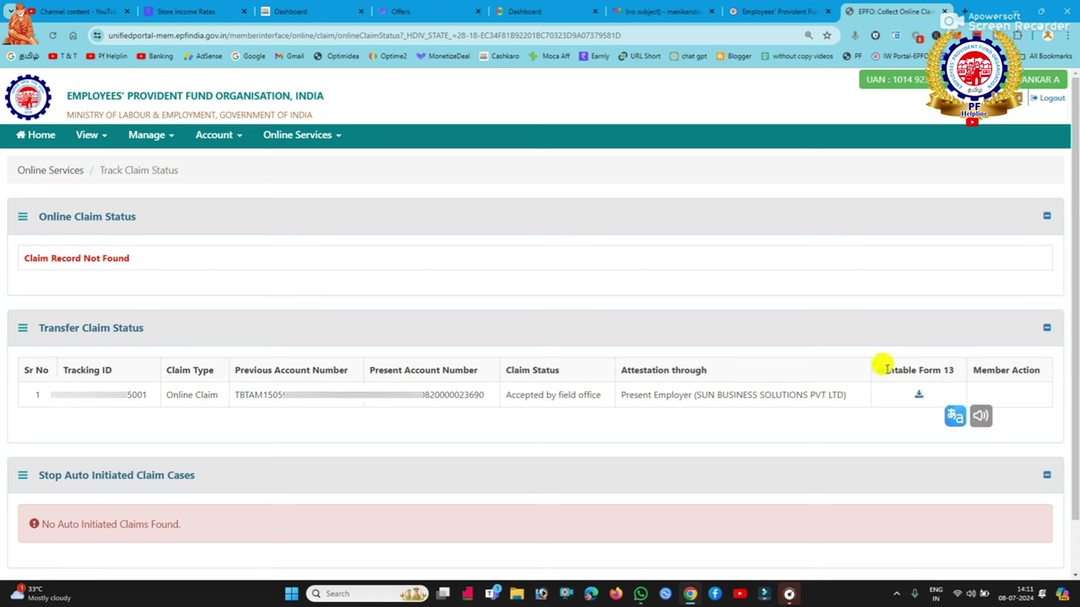